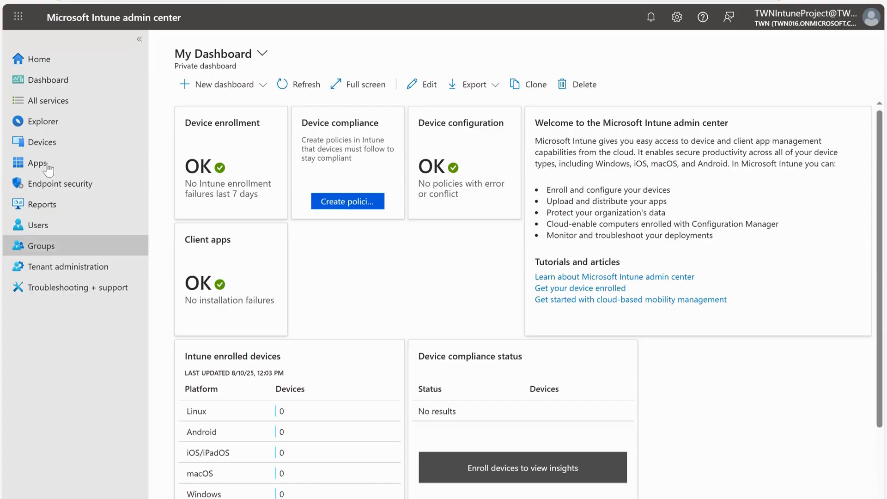
# Open the Windows apps list in the Apps area.
pyautogui.click(38, 163)
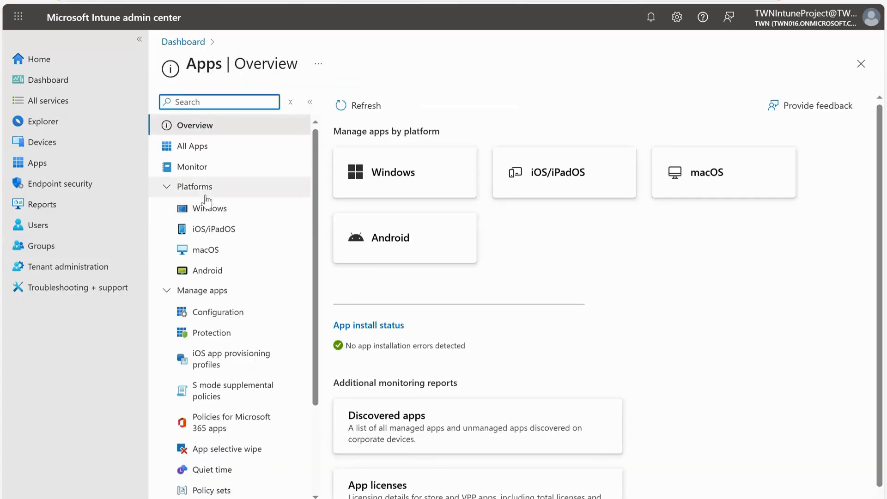
pyautogui.click(206, 209)
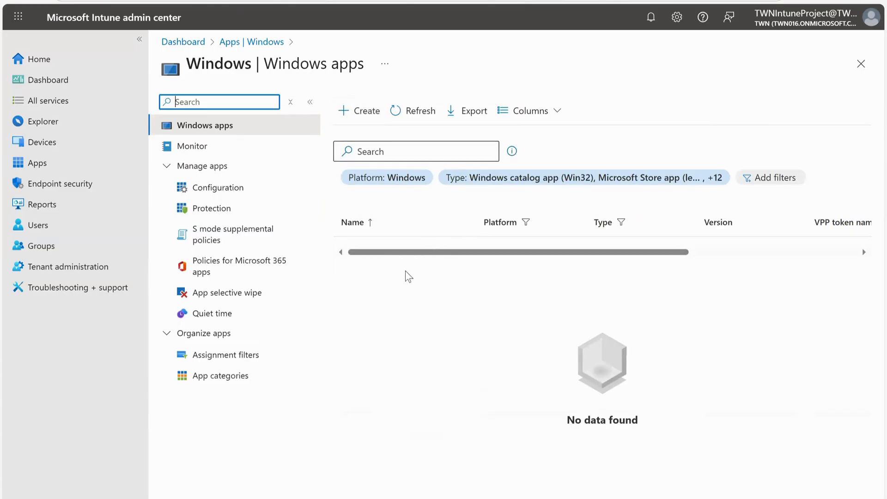
pyautogui.hscroll(5, 451, 257)
pyautogui.hscroll(-5, 402, 236)
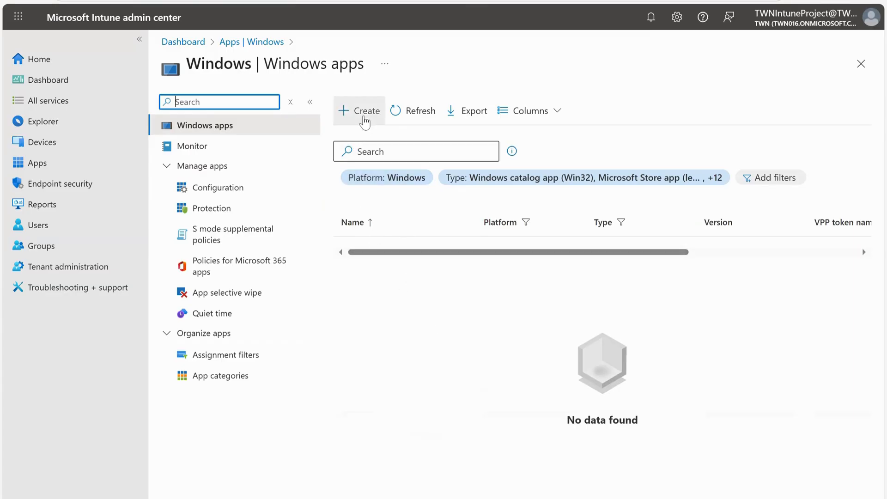
# Start creating a new Microsoft 365 Apps app for Windows 10 and later.
pyautogui.click(364, 119)
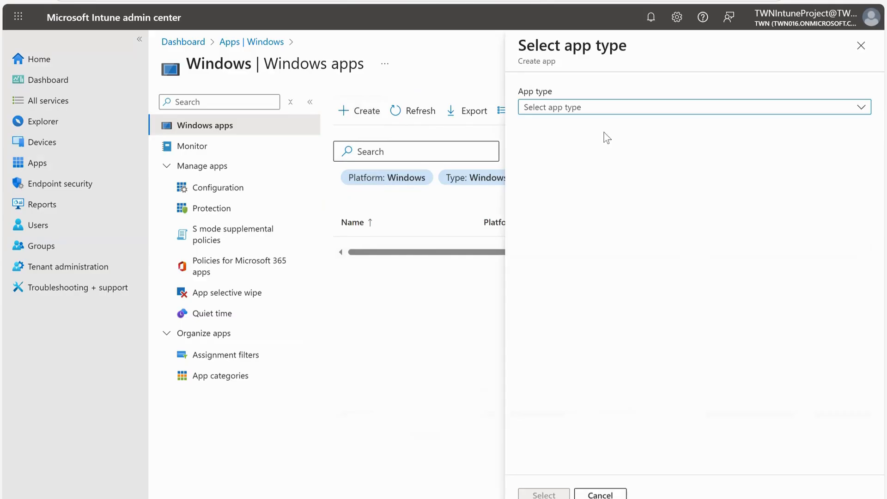
pyautogui.click(621, 107)
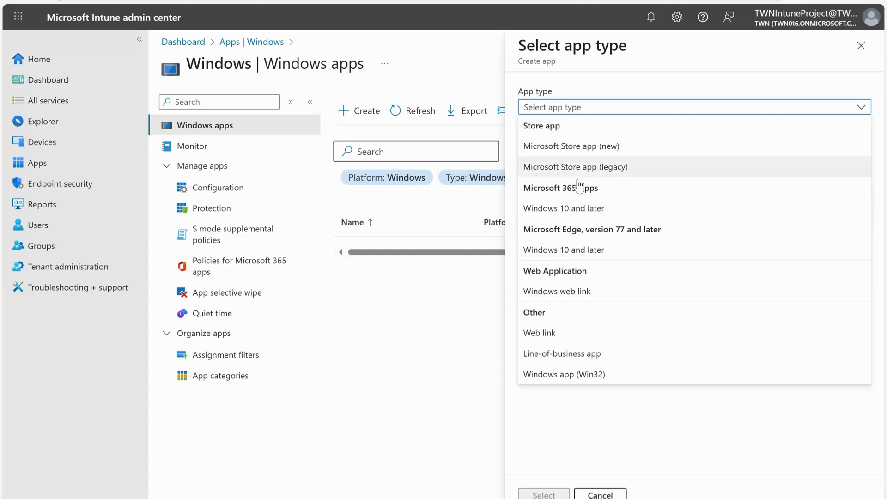
pyautogui.click(564, 209)
pyautogui.click(543, 494)
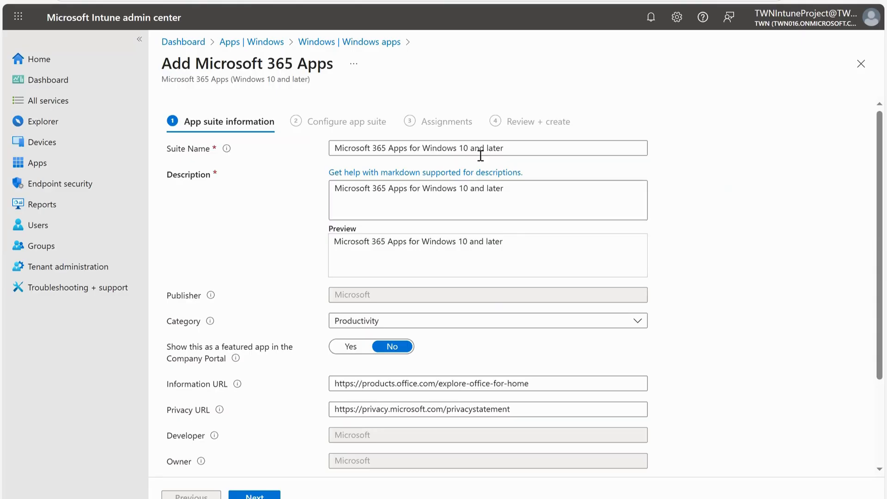
# Review the suite name, description and category on the app suite information page.
pyautogui.scroll(-1, 453, 239)
pyautogui.scroll(-3, 453, 239)
pyautogui.scroll(4, 453, 240)
pyautogui.moveTo(531, 146); pyautogui.dragTo(421, 148)
pyautogui.moveTo(327, 138); pyautogui.dragTo(330, 146)
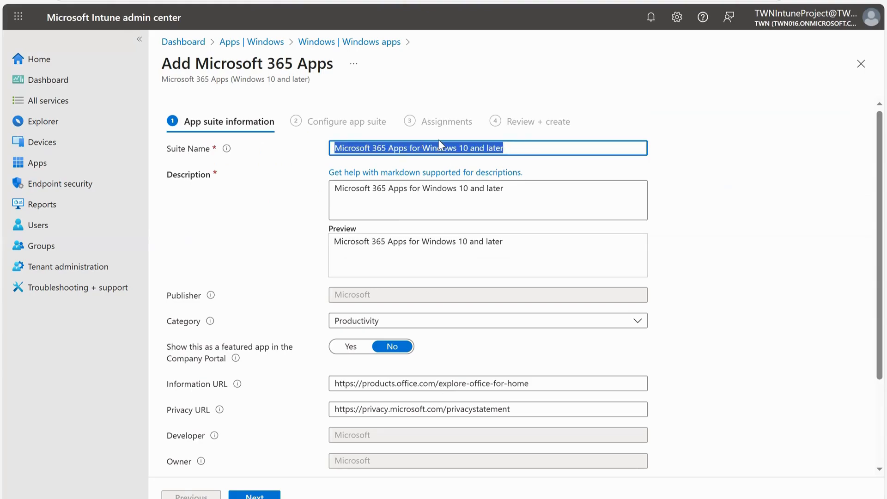
pyautogui.click(514, 147)
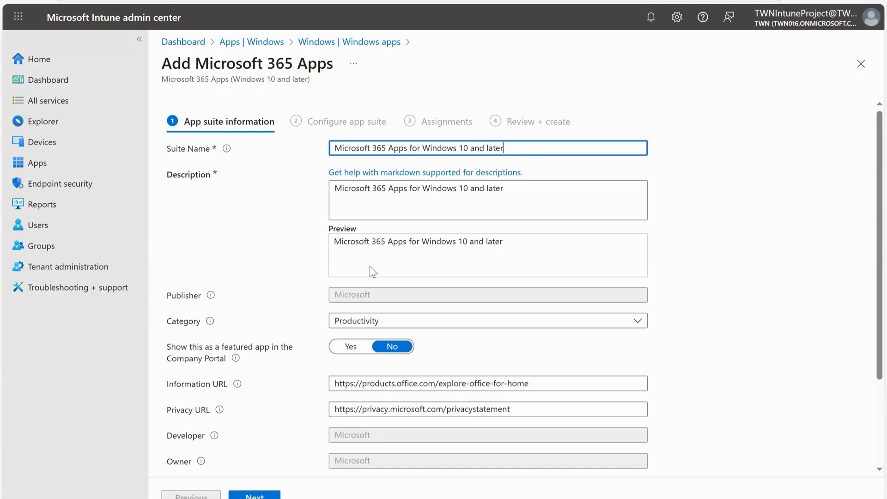
pyautogui.scroll(-1, 303, 252)
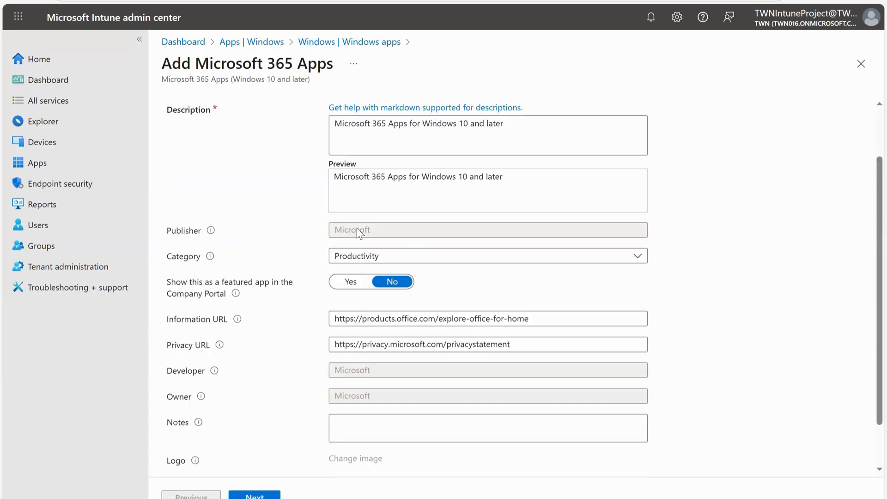
pyautogui.click(478, 257)
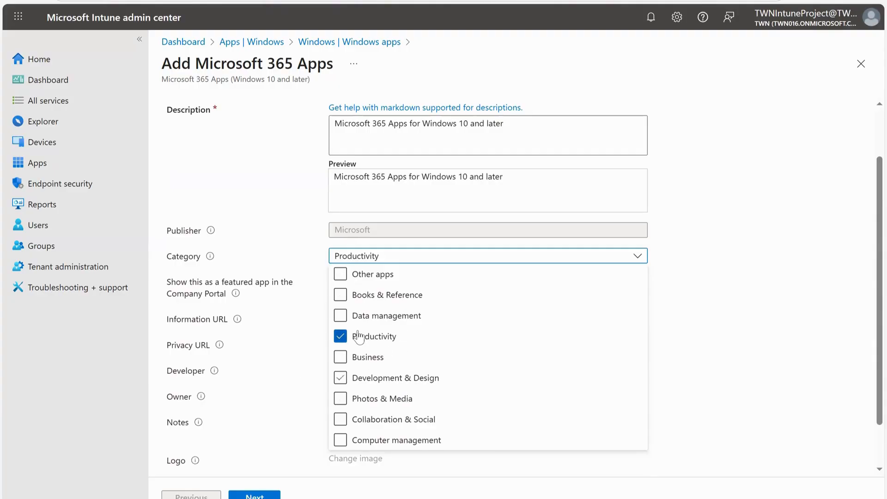
pyautogui.click(661, 238)
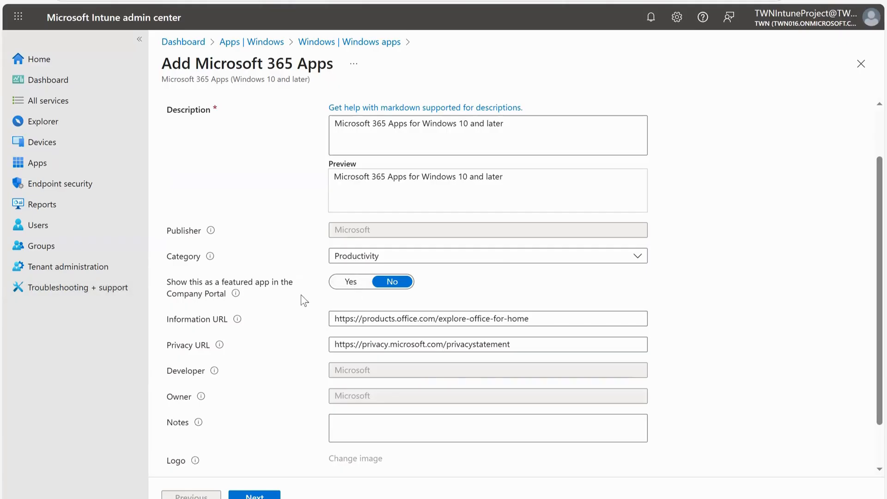
# Leave the featured-app option at No and proceed to the app suite configuration step.
pyautogui.click(367, 284)
pyautogui.click(394, 283)
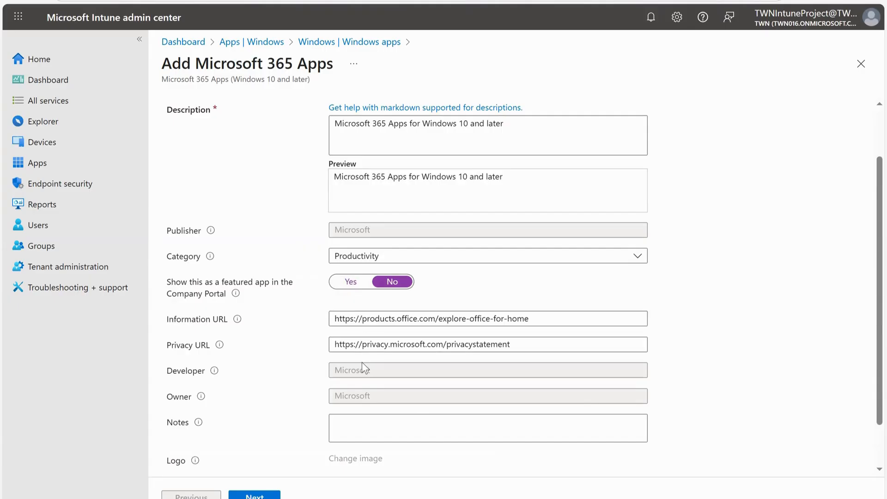
pyautogui.scroll(-2, 362, 362)
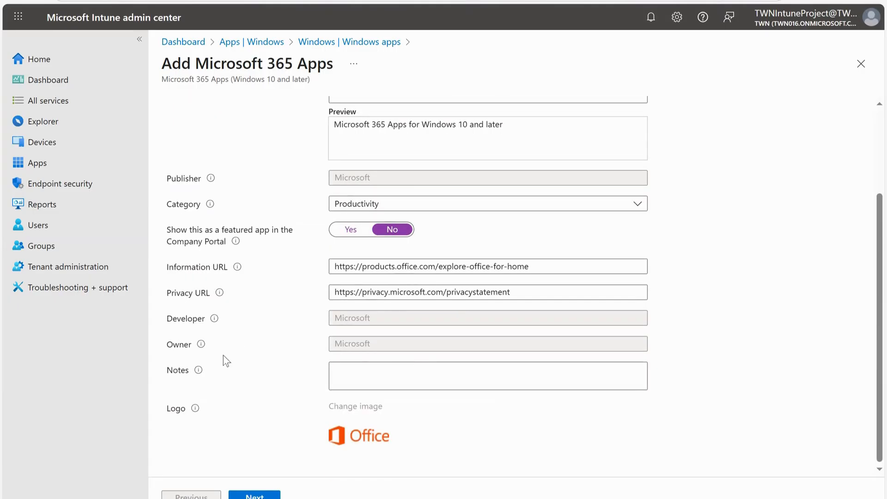
pyautogui.click(367, 381)
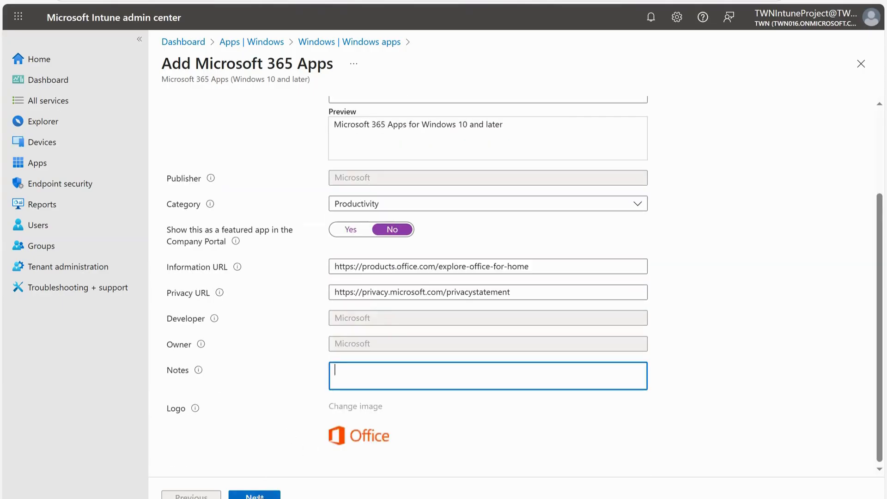
pyautogui.click(255, 495)
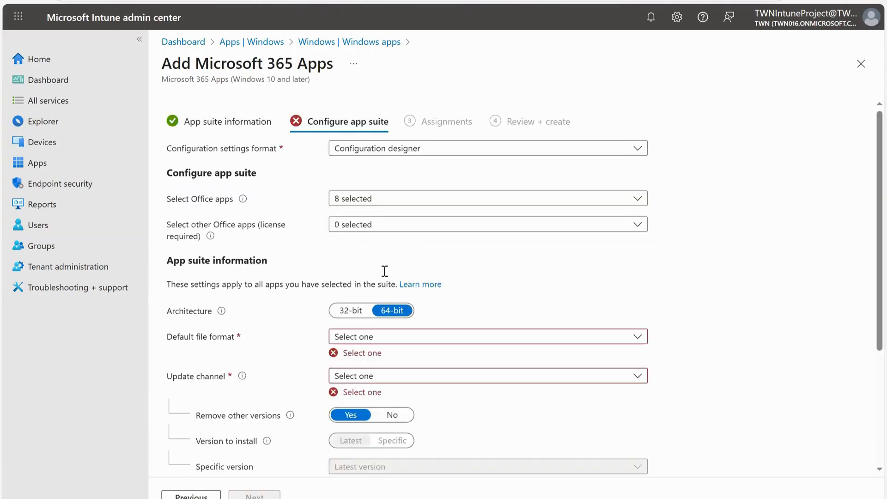
# Keep the Configuration designer format and clear Access and Publisher from the selected Office apps.
pyautogui.scroll(-4, 293, 263)
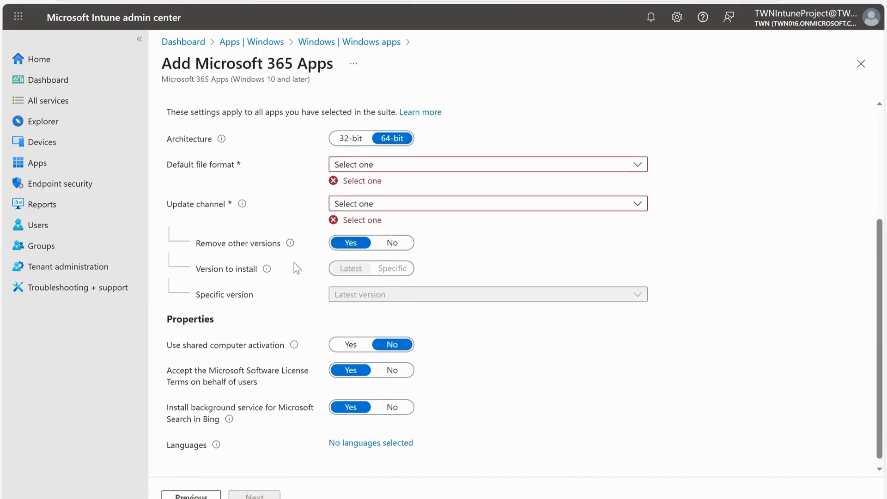
pyautogui.scroll(4, 293, 262)
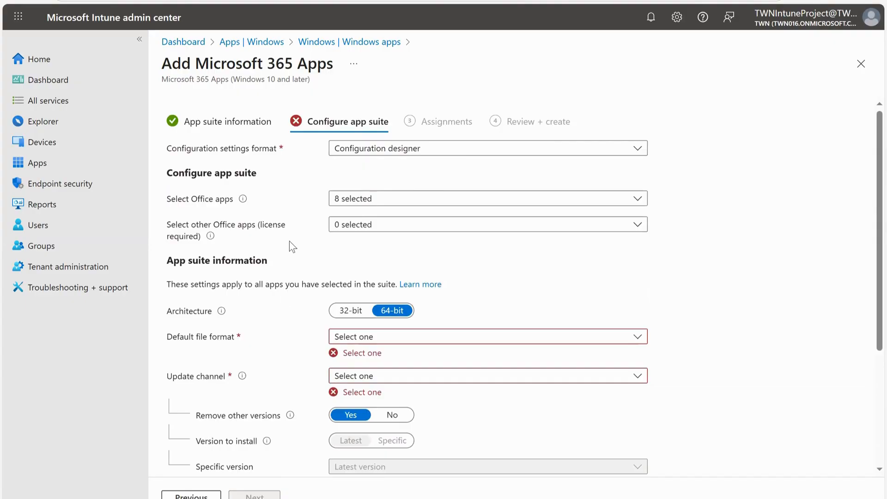
pyautogui.click(432, 148)
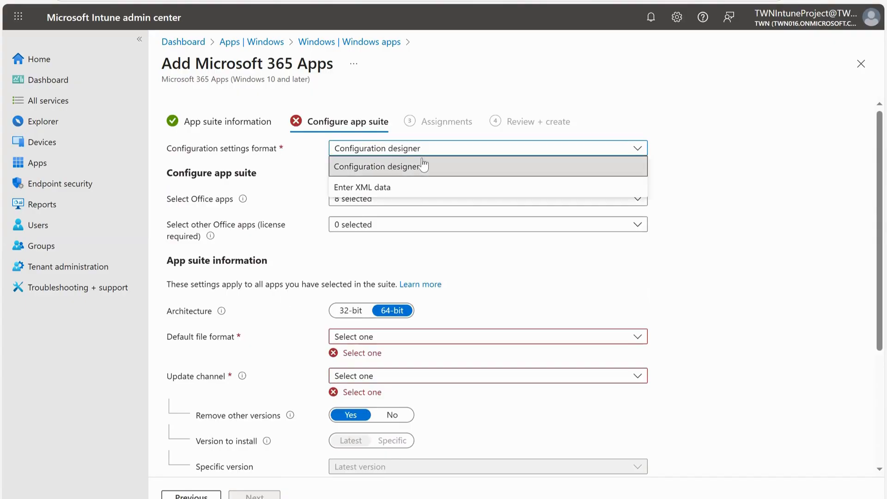
pyautogui.click(436, 167)
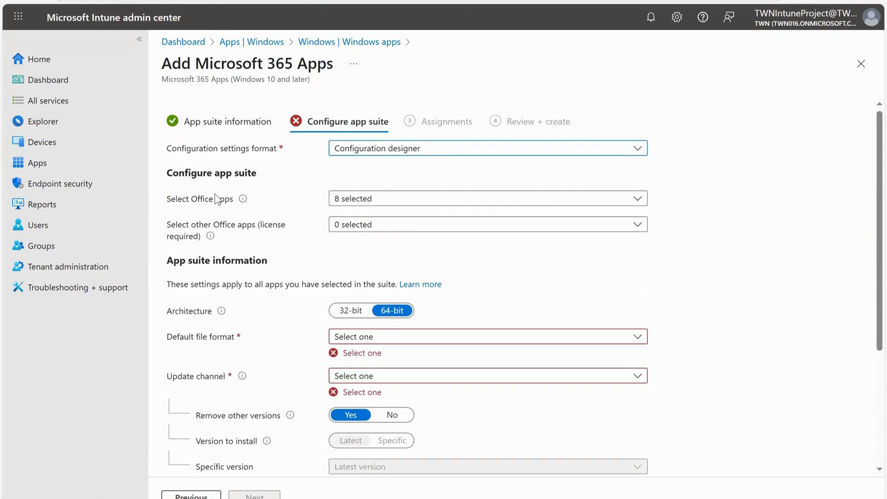
pyautogui.click(387, 199)
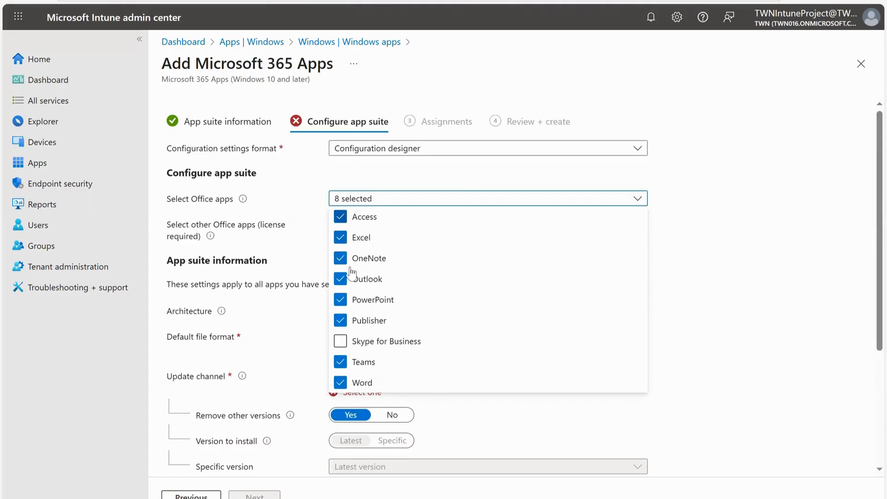
pyautogui.click(341, 216)
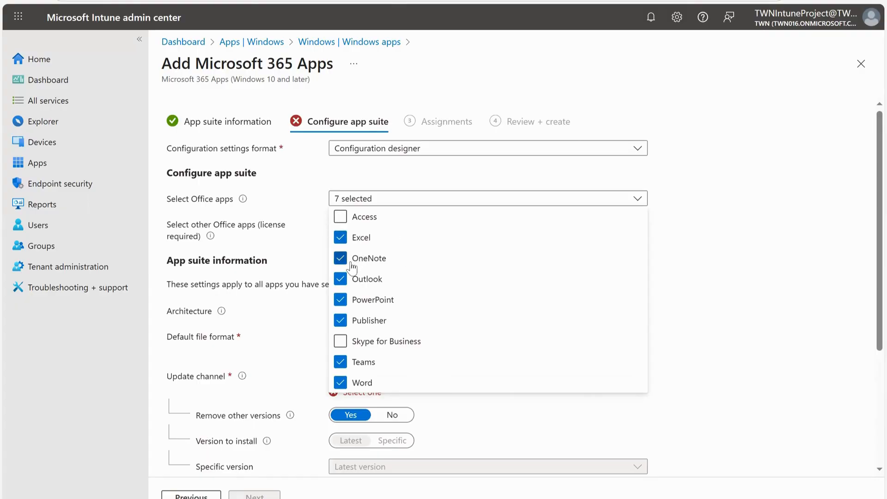
pyautogui.click(340, 322)
pyautogui.click(678, 239)
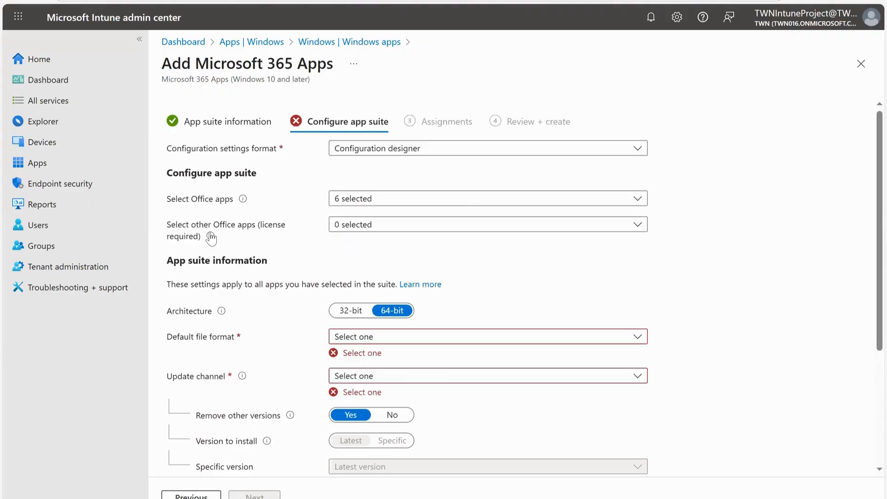
# Review the other licensed Office apps available, without selecting any.
pyautogui.click(354, 229)
pyautogui.click(347, 261)
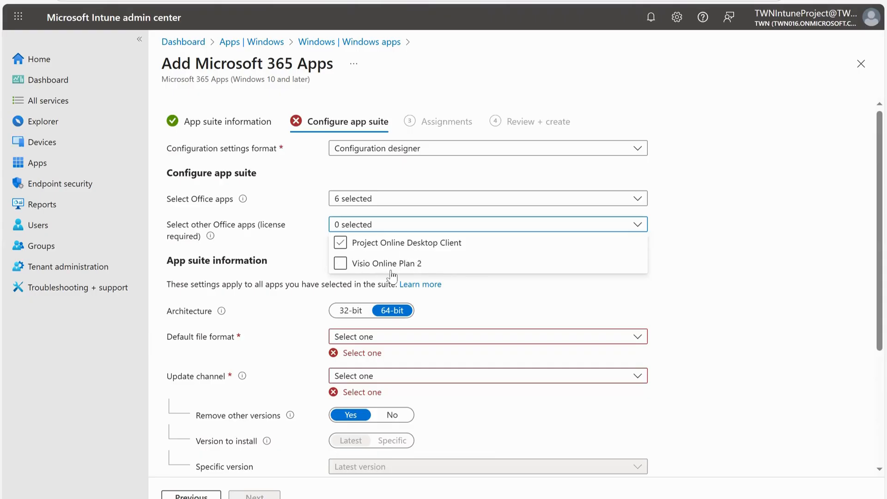
pyautogui.click(678, 246)
# Set the default file format to Office Open Document Format.
pyautogui.scroll(-3, 277, 256)
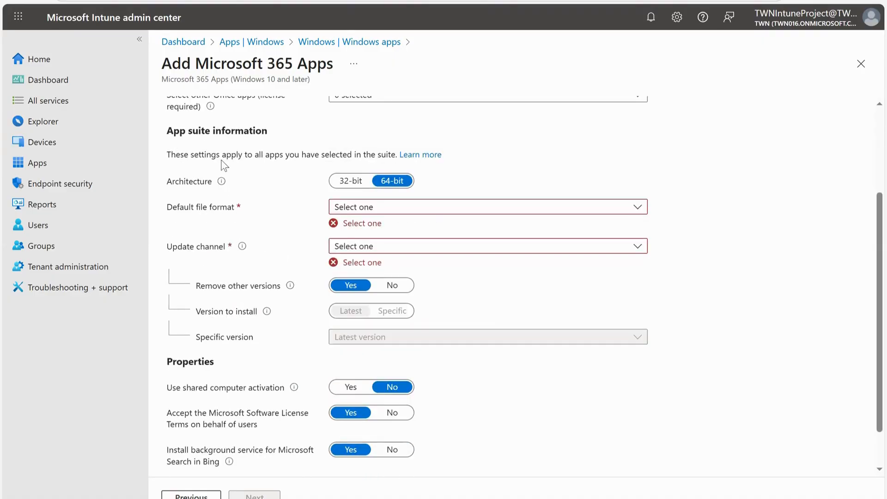
pyautogui.moveTo(224, 185)
pyautogui.click(406, 212)
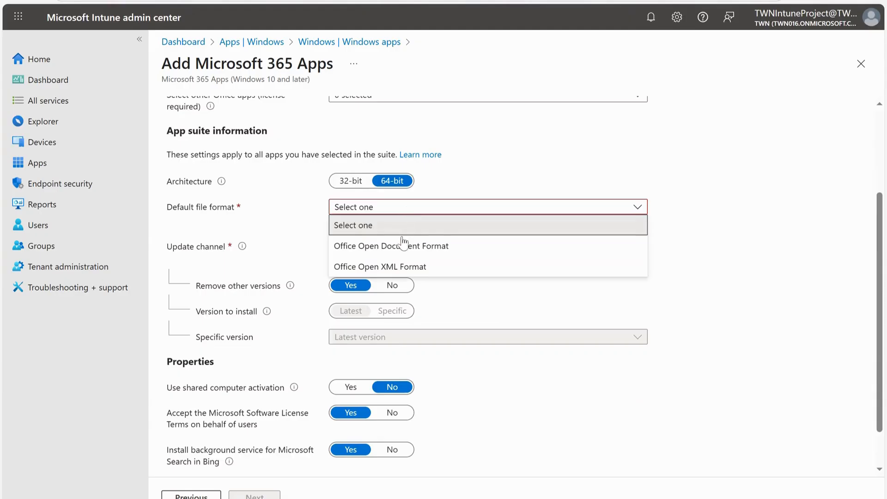
pyautogui.click(443, 249)
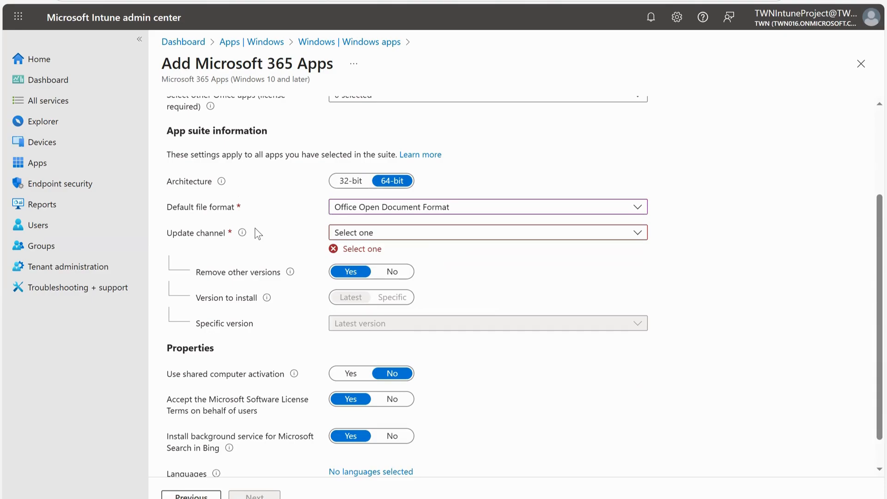
# Set the update channel to Current Channel.
pyautogui.click(454, 233)
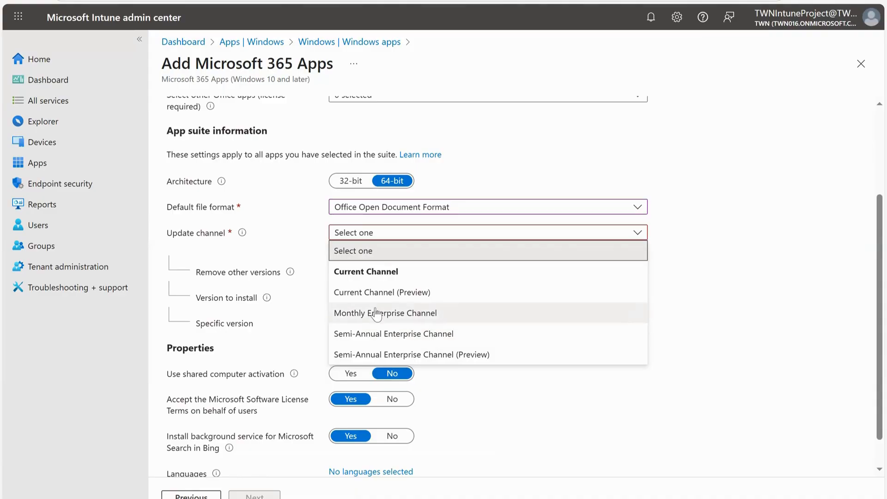
pyautogui.click(394, 273)
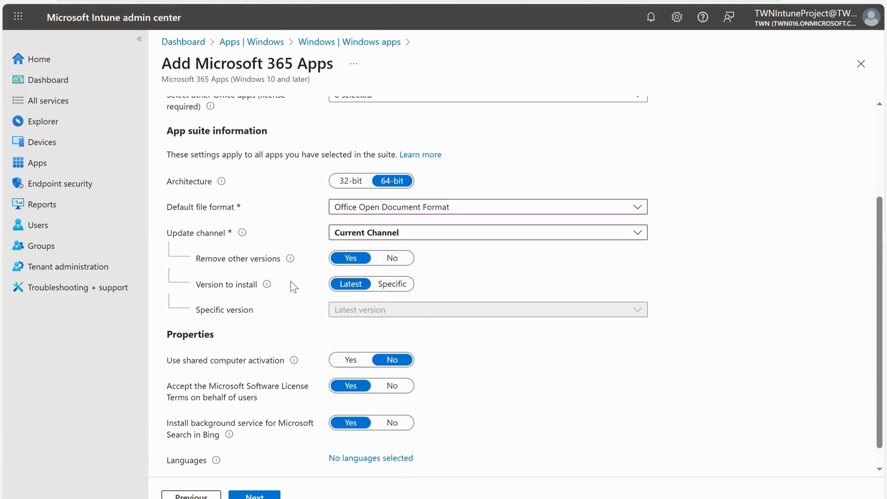
pyautogui.click(405, 290)
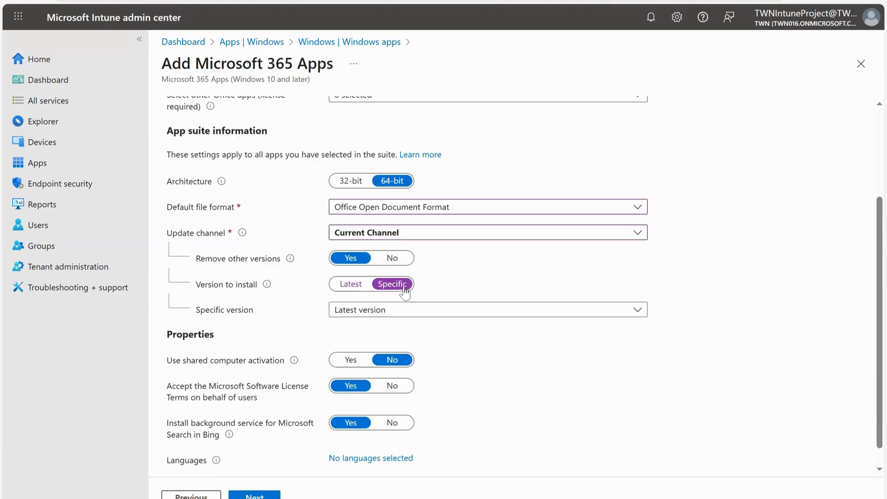
pyautogui.click(349, 316)
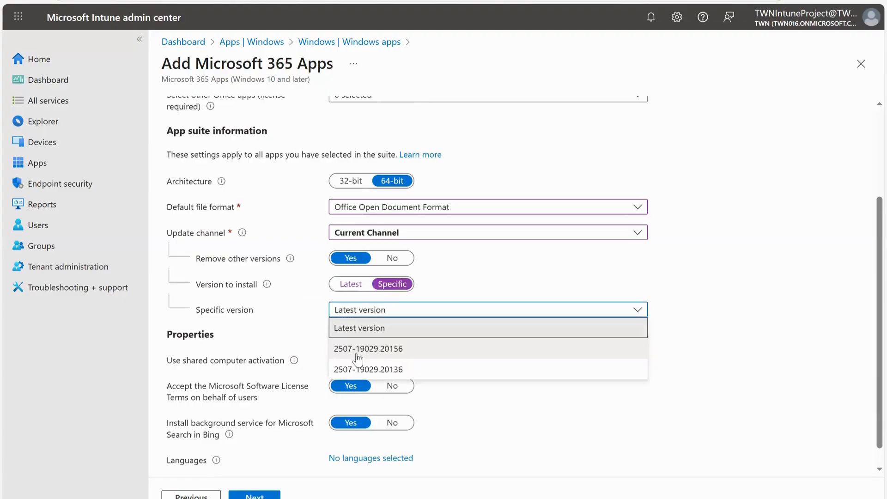
pyautogui.click(345, 285)
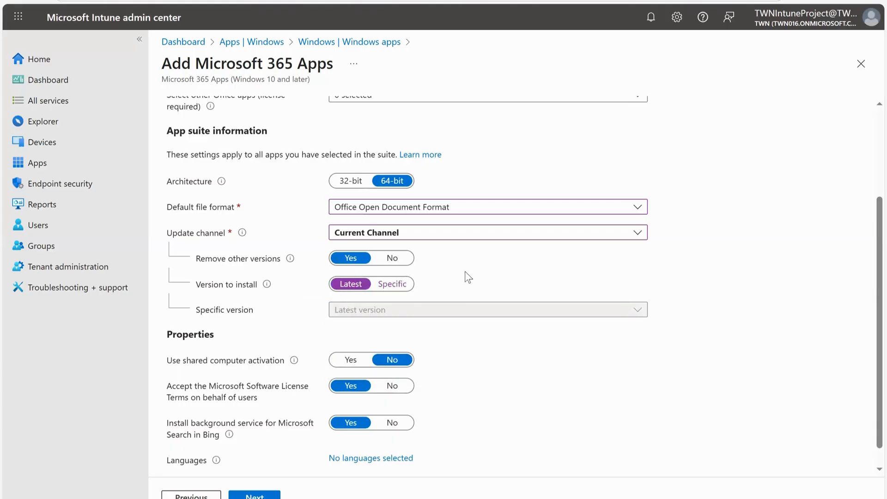
# Browse the language list without choosing any, then continue to the Assignments step.
pyautogui.scroll(-1, 495, 297)
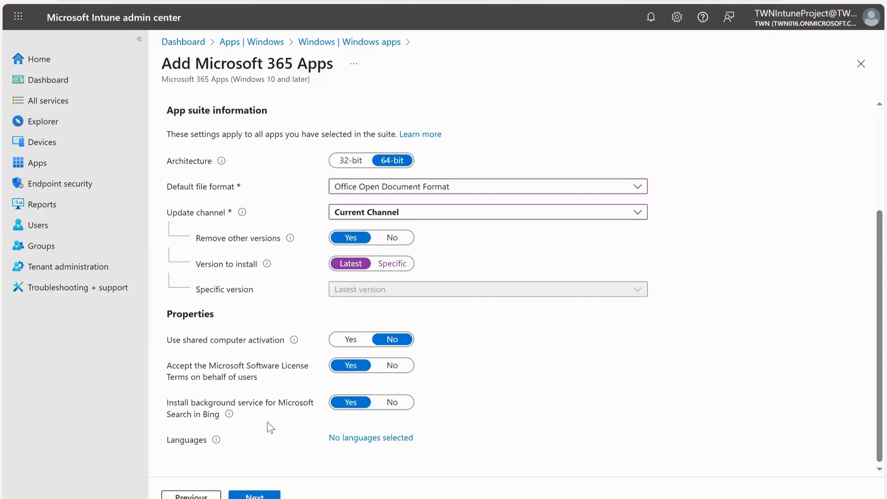
pyautogui.click(402, 440)
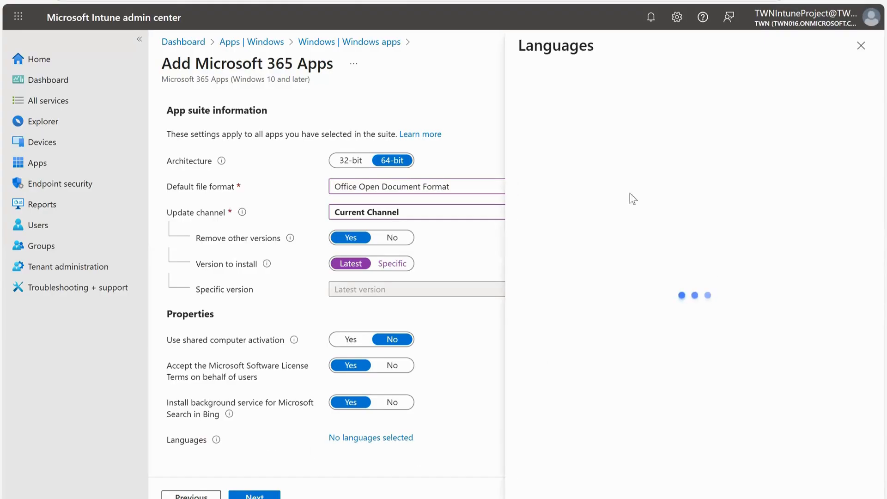
pyautogui.scroll(-15, 654, 254)
pyautogui.scroll(-3, 619, 347)
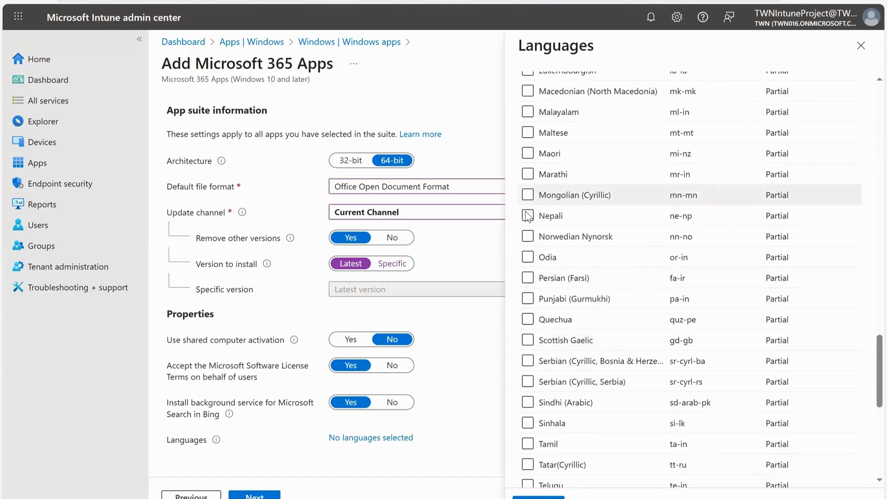
pyautogui.click(861, 46)
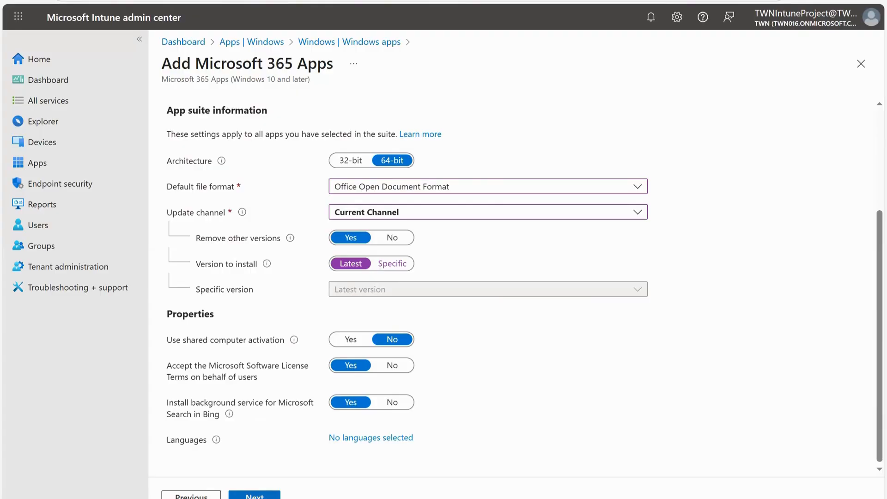
pyautogui.click(254, 496)
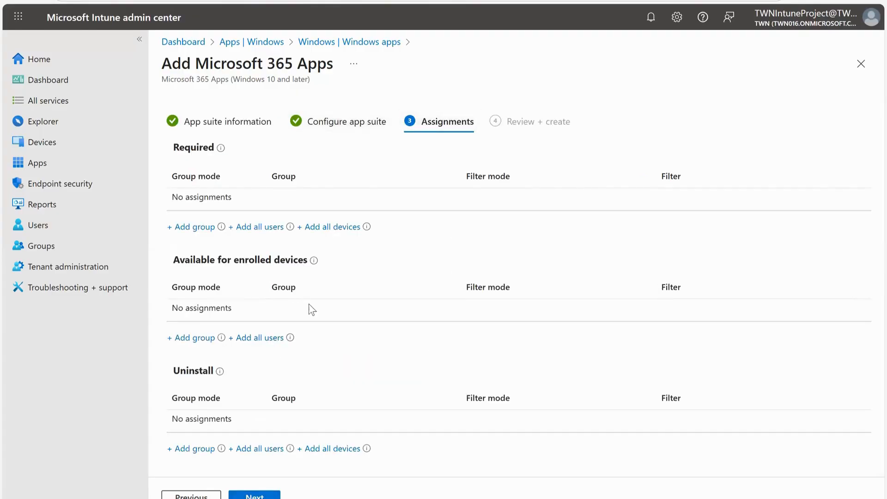
# Continue past Assignments without adding any groups, review the summary, and create the Microsoft 365 Apps suite.
pyautogui.moveTo(291, 338)
pyautogui.click(266, 494)
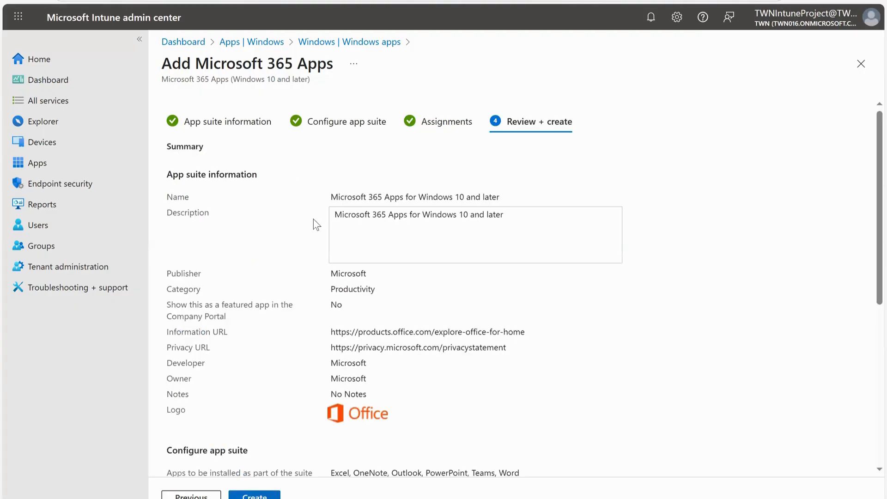
pyautogui.scroll(-5, 318, 224)
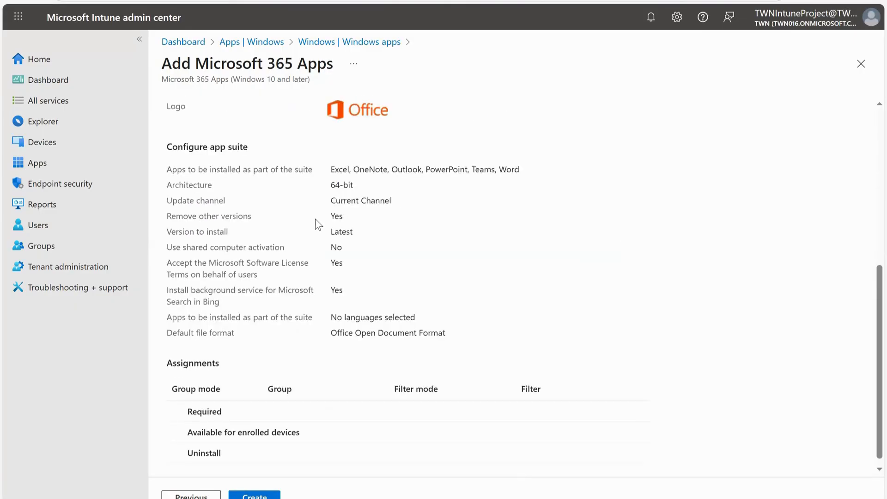
pyautogui.click(255, 495)
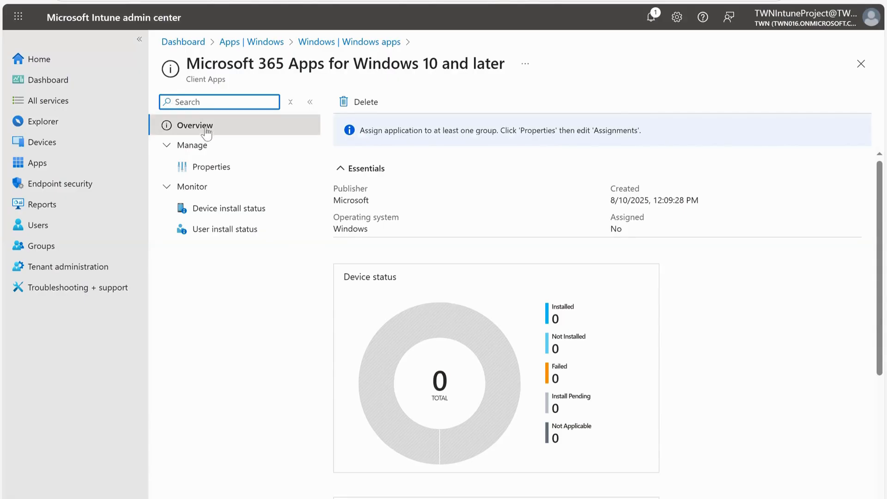
# Close the app's overview to return to the Windows apps list and refresh it.
pyautogui.click(860, 64)
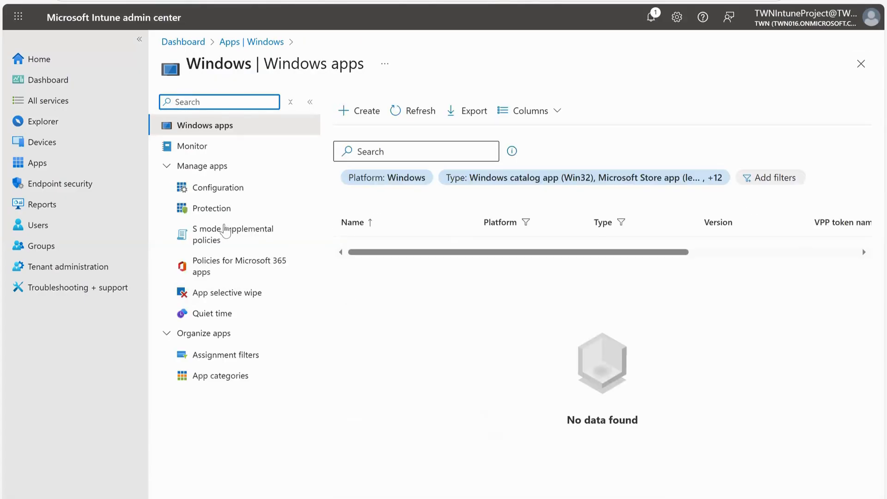
pyautogui.click(409, 111)
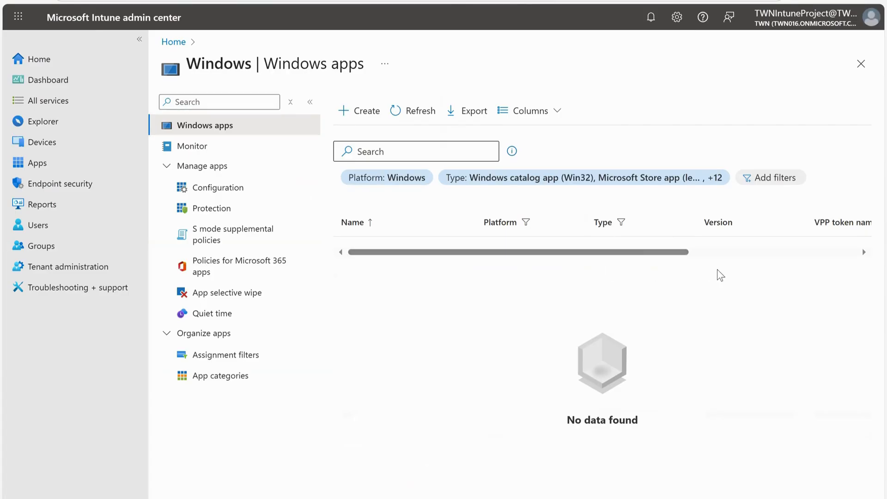
pyautogui.moveTo(649, 253); pyautogui.dragTo(477, 271)
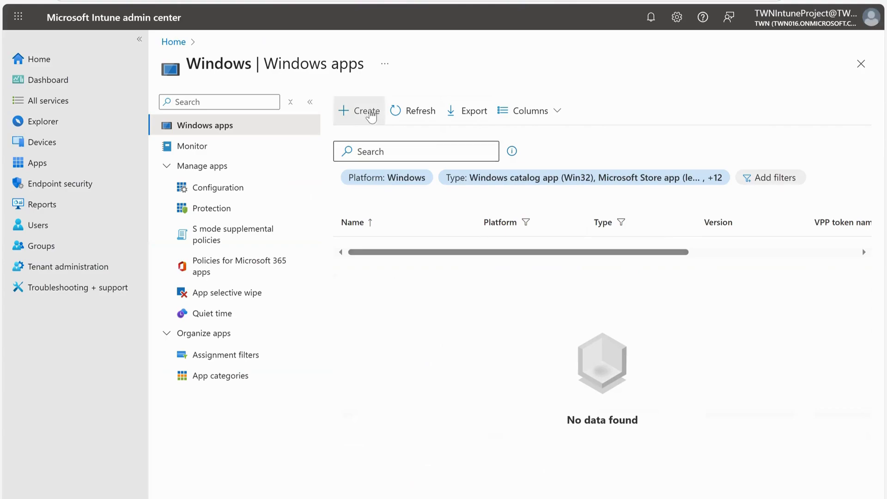
# Start creating a Microsoft Edge app of type Windows 10 and later, keeping the default app information.
pyautogui.click(370, 116)
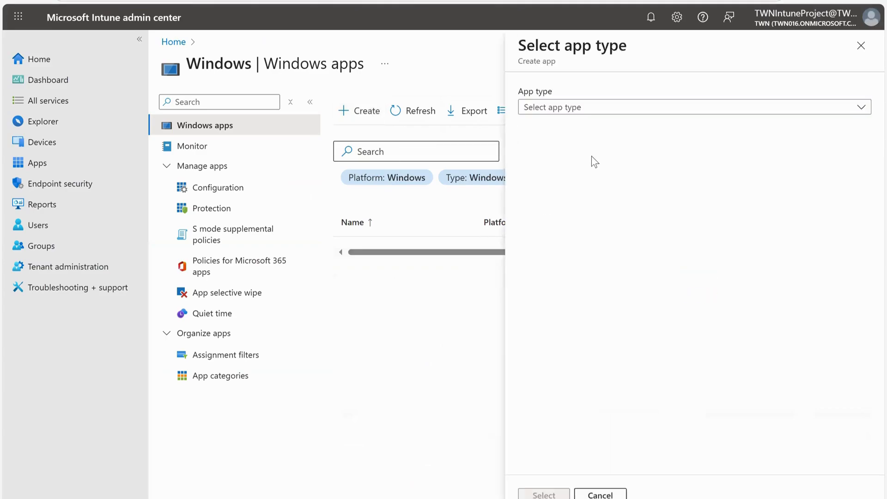
pyautogui.click(599, 116)
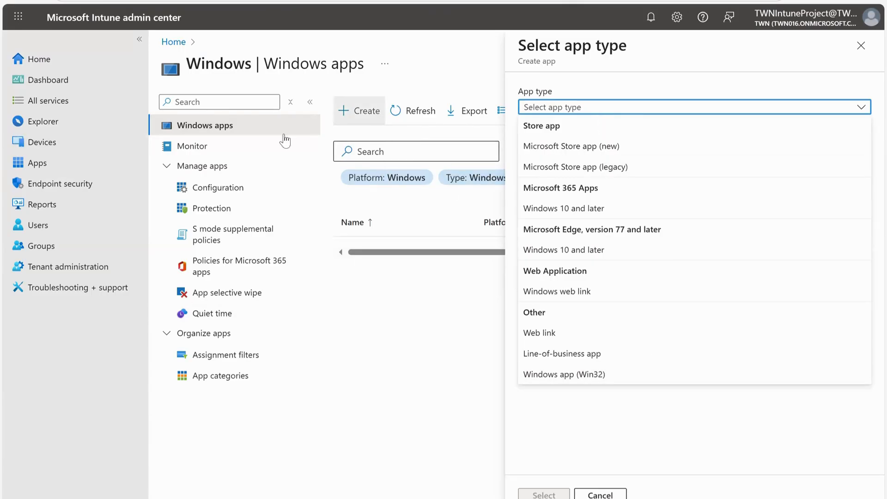
pyautogui.click(586, 250)
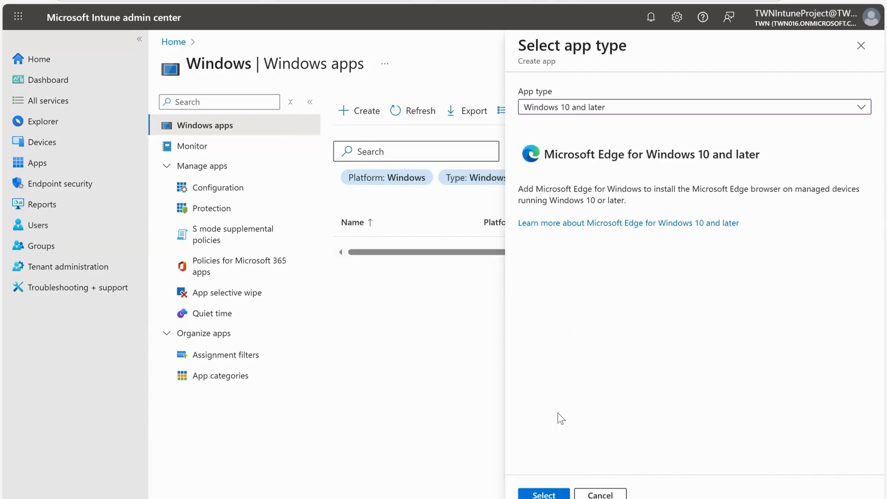
pyautogui.click(544, 494)
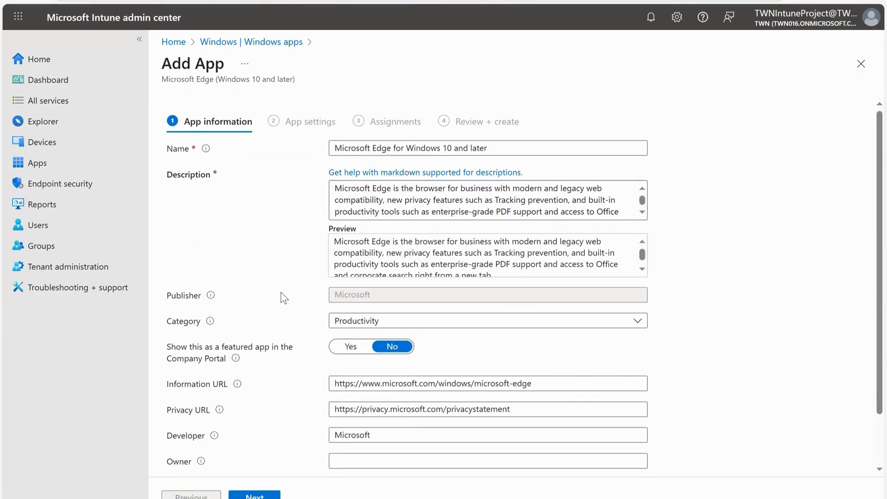
pyautogui.scroll(-2, 351, 281)
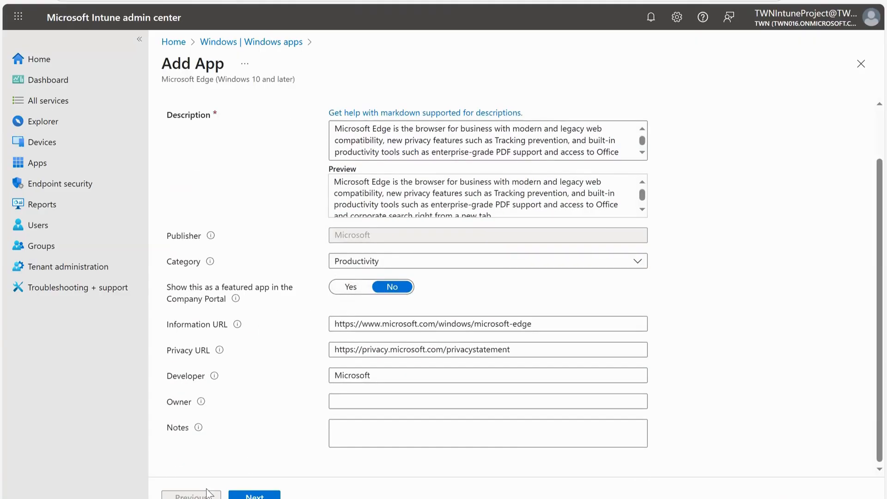
pyautogui.click(270, 496)
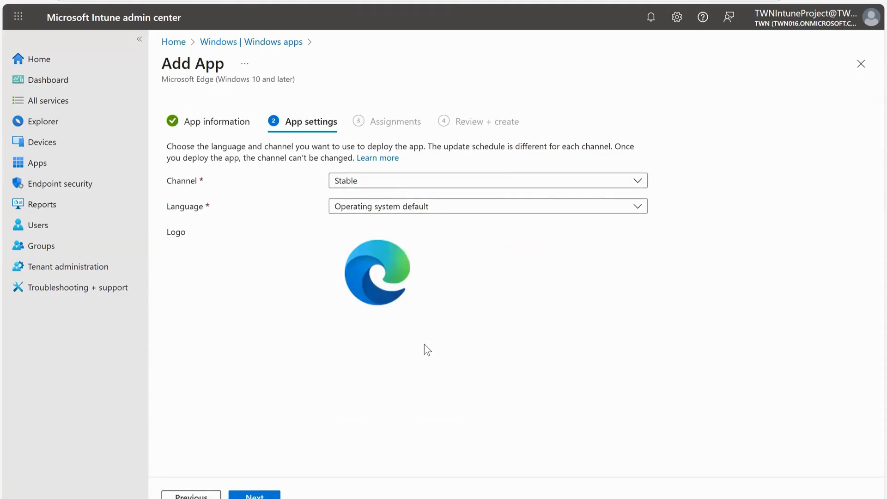
# Review the available Edge channels and read the channel overview documentation on update frequency.
pyautogui.click(397, 185)
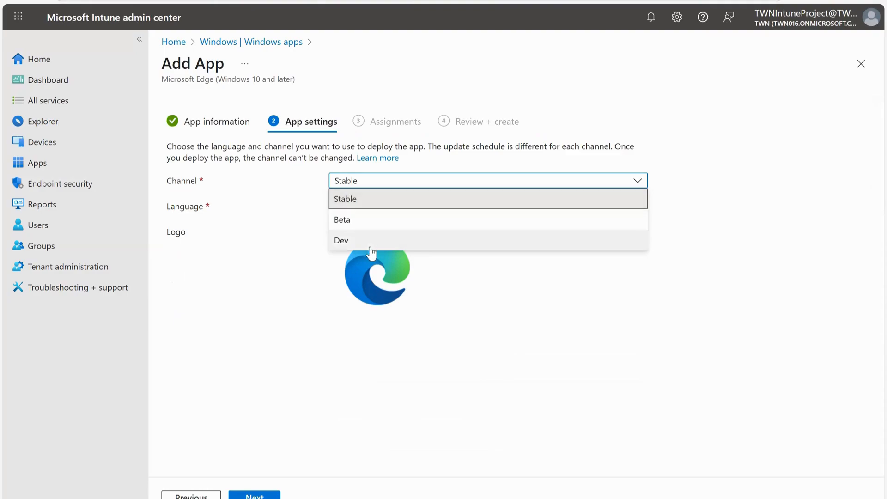
pyautogui.click(288, 204)
pyautogui.click(370, 183)
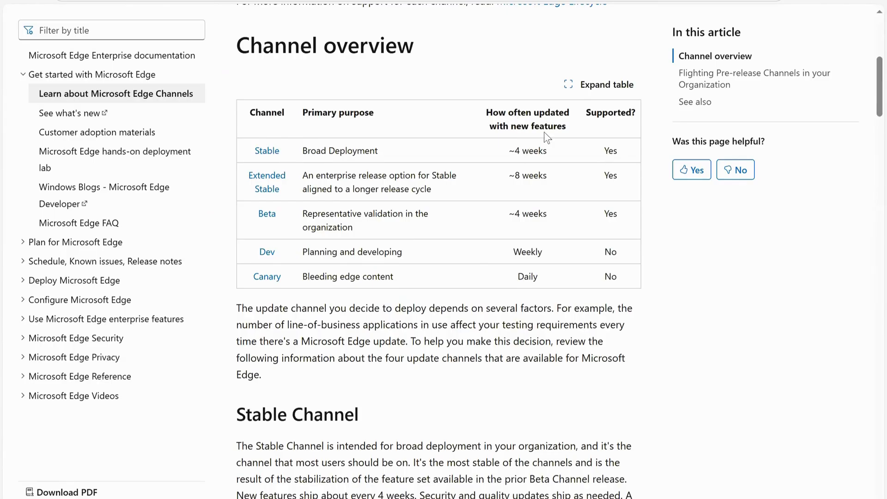
pyautogui.moveTo(515, 151); pyautogui.dragTo(547, 151)
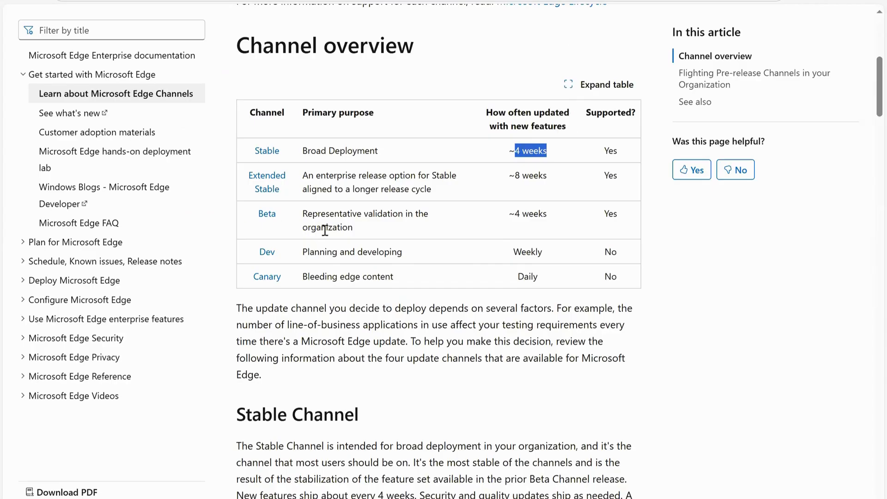
pyautogui.moveTo(515, 214); pyautogui.dragTo(554, 217)
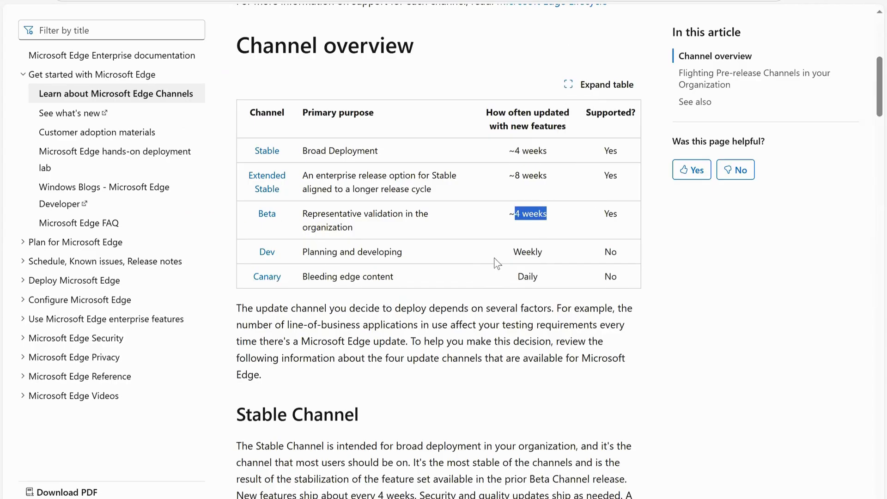
pyautogui.moveTo(513, 251); pyautogui.dragTo(538, 251)
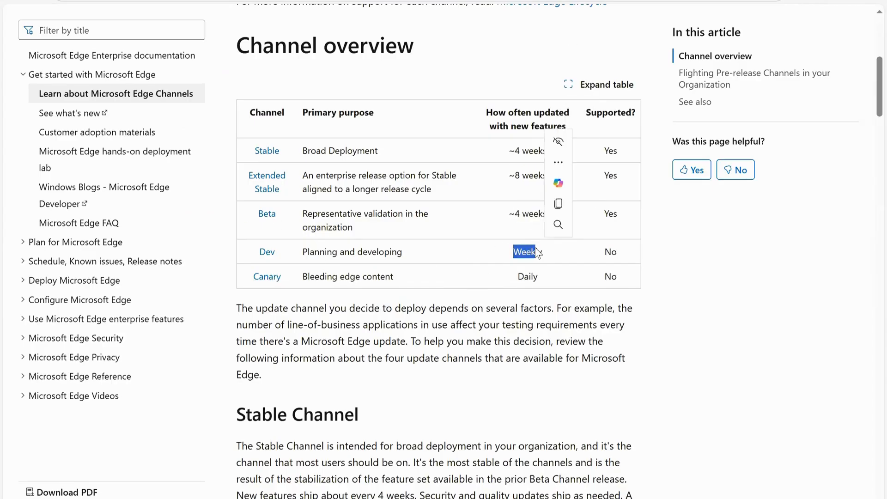
pyautogui.scroll(-3, 450, 326)
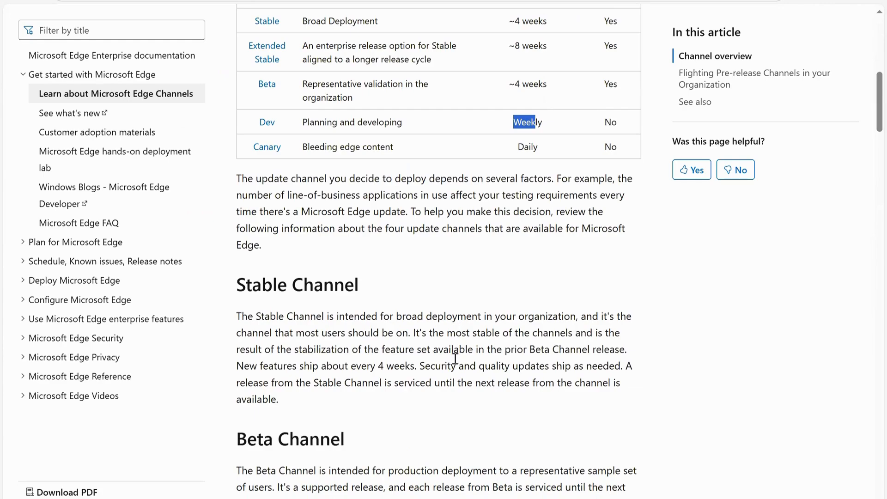
pyautogui.scroll(-4, 454, 359)
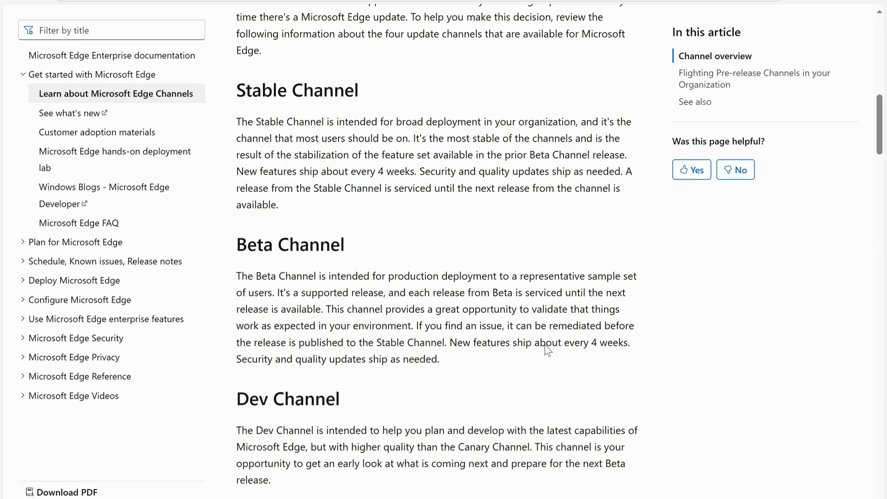
pyautogui.scroll(-3, 347, 314)
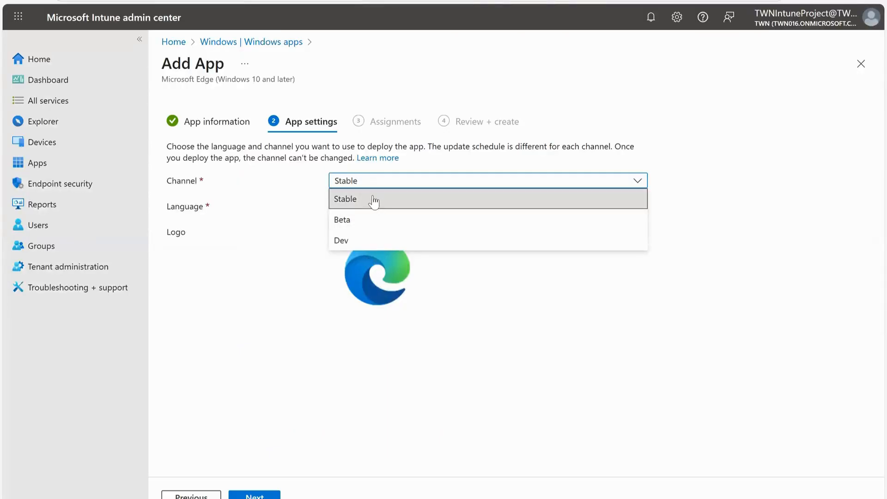
# Set the channel to Stable, keep Operating system default as the language, and continue to Assignments.
pyautogui.click(388, 199)
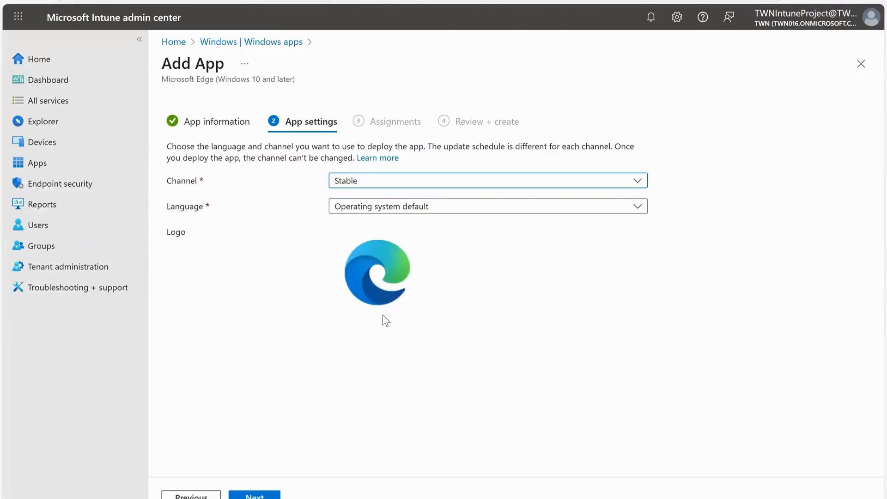
pyautogui.click(413, 206)
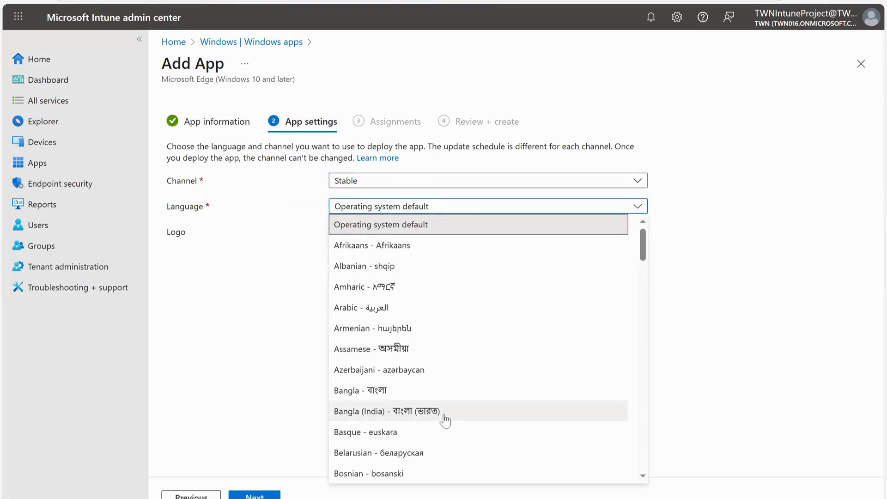
pyautogui.scroll(-3, 443, 307)
pyautogui.scroll(3, 444, 307)
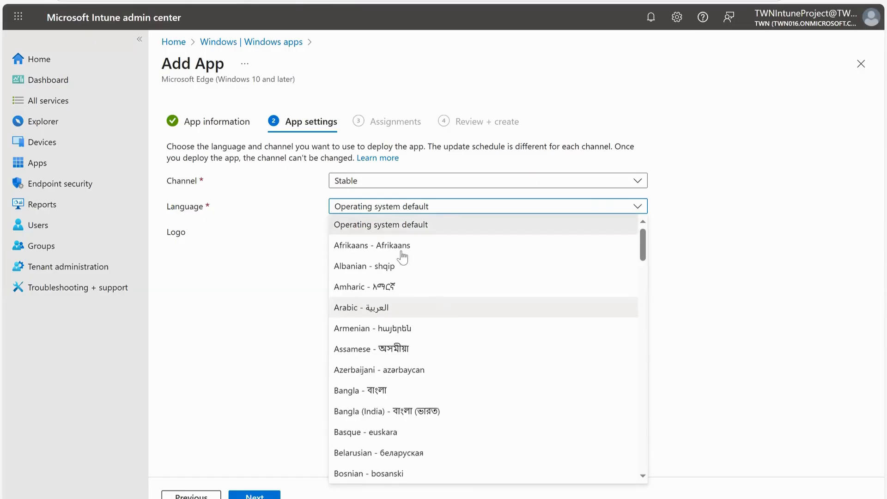
pyautogui.click(738, 213)
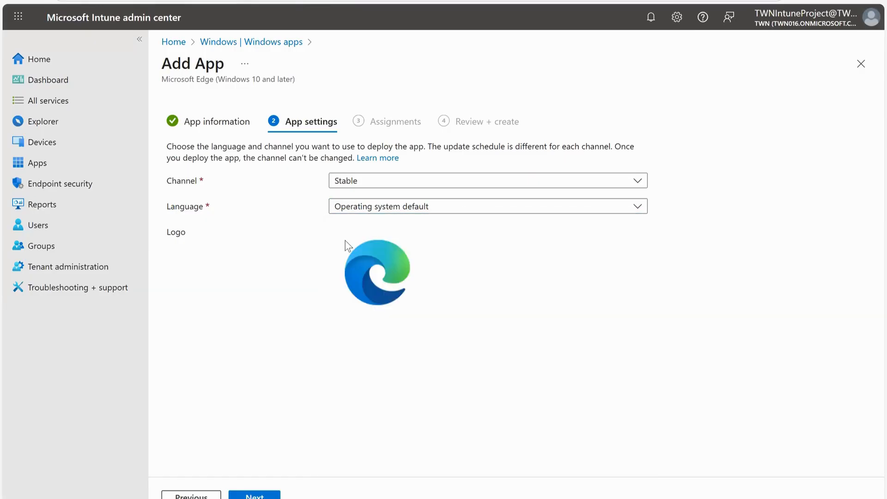
pyautogui.click(273, 494)
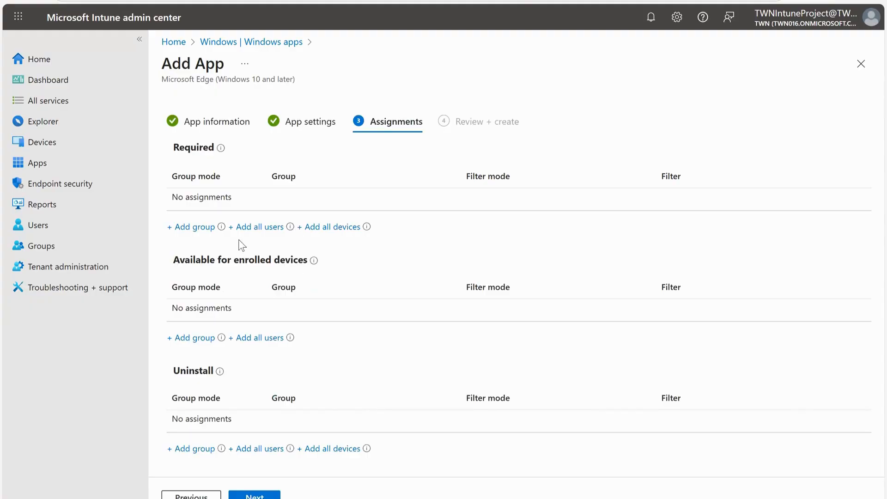
# Continue past Assignments without adding groups, review the summary, and create the Microsoft Edge app.
pyautogui.click(259, 495)
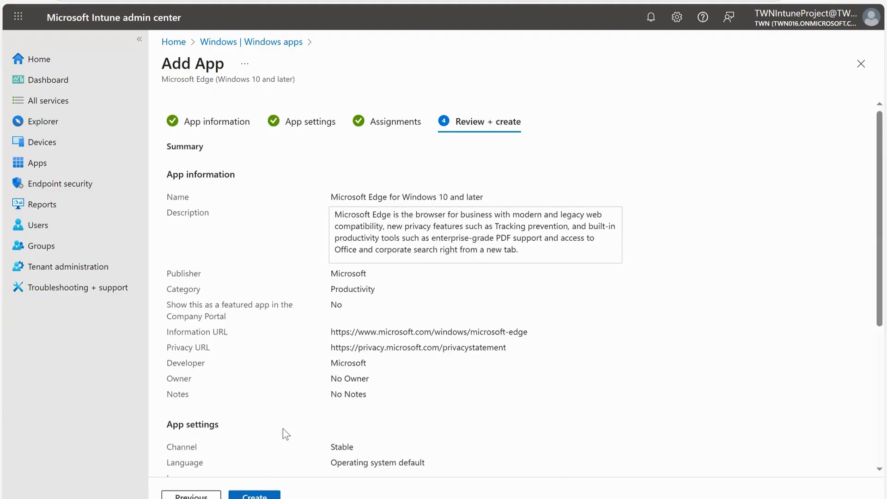
pyautogui.scroll(-5, 318, 288)
pyautogui.scroll(5, 318, 288)
pyautogui.click(254, 495)
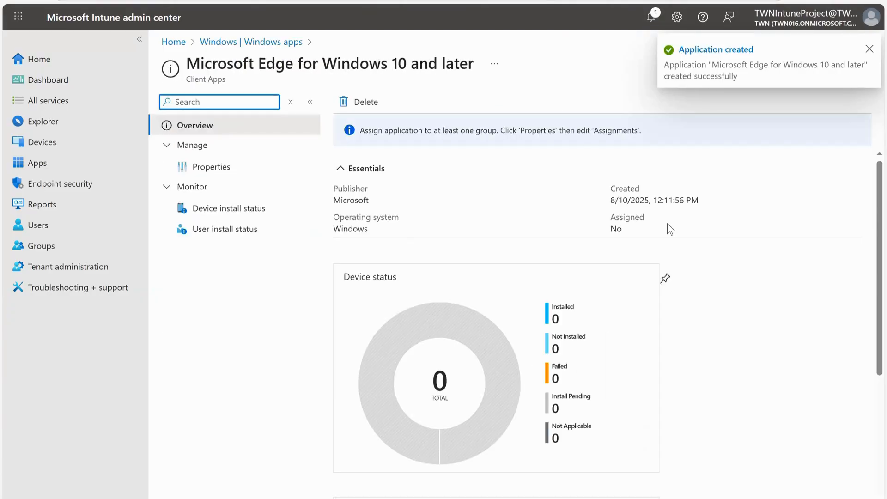
# Dismiss the notification, widen the Name column of the Windows apps list, and refresh the list.
pyautogui.click(869, 49)
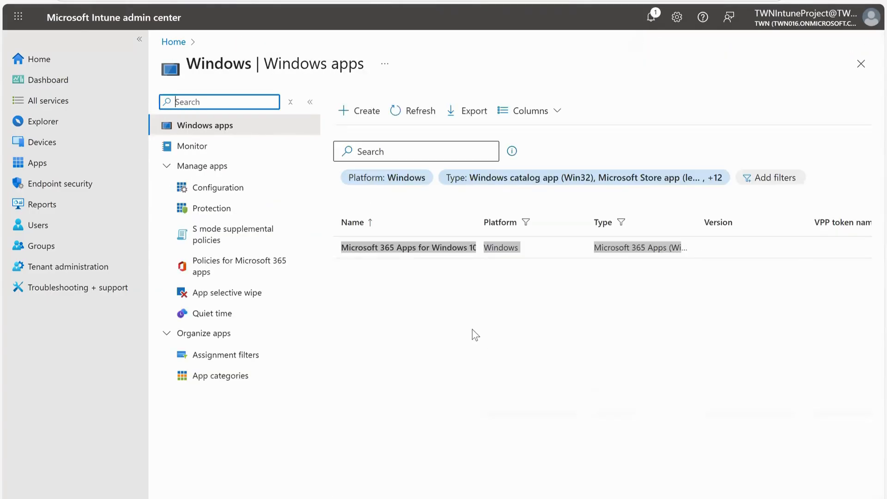
pyautogui.moveTo(478, 217); pyautogui.dragTo(553, 218)
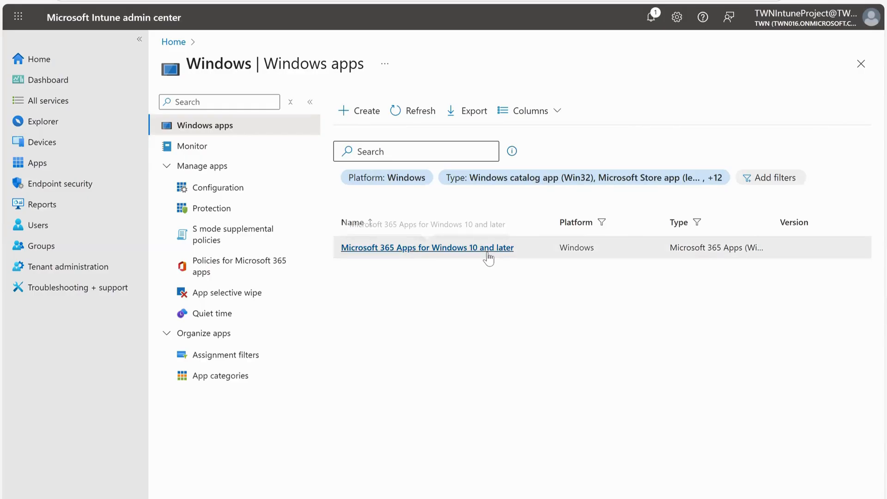
pyautogui.click(406, 113)
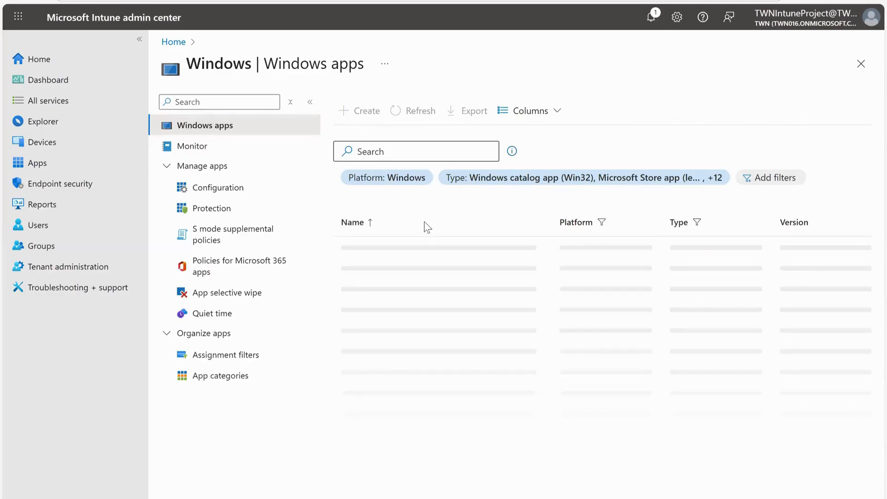